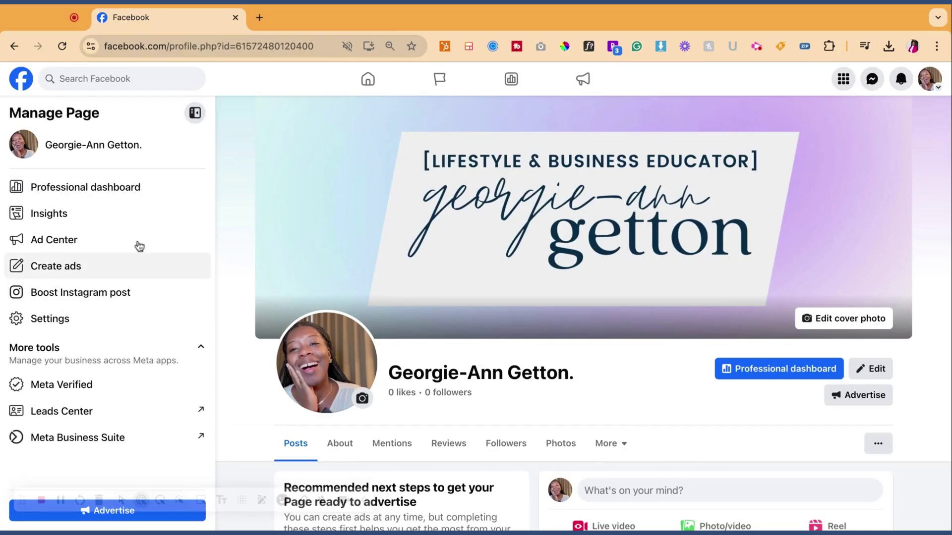
Go to the Page's Settings, then Access and control, to find deactivation and deletion options
left_click(52, 320)
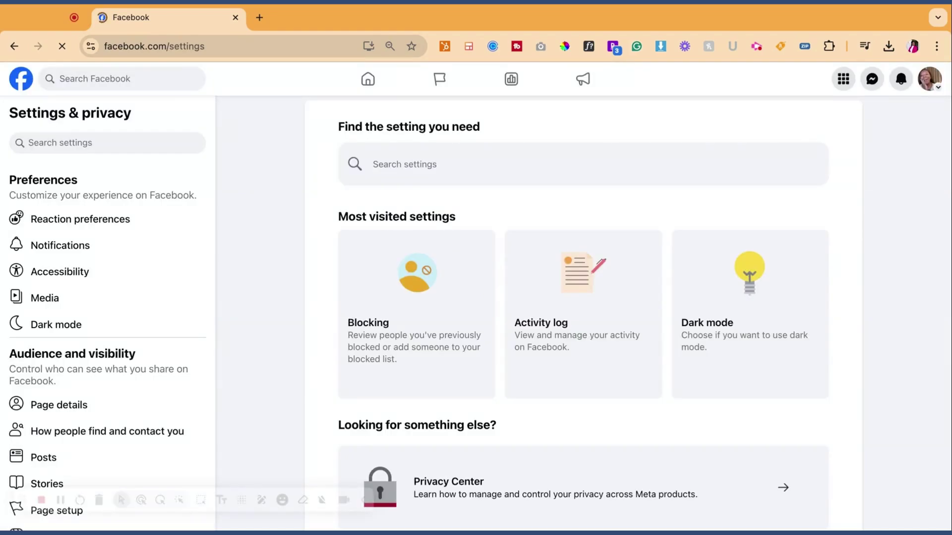
scroll(108, 335, "down", 2)
scroll(108, 335, "down", 4)
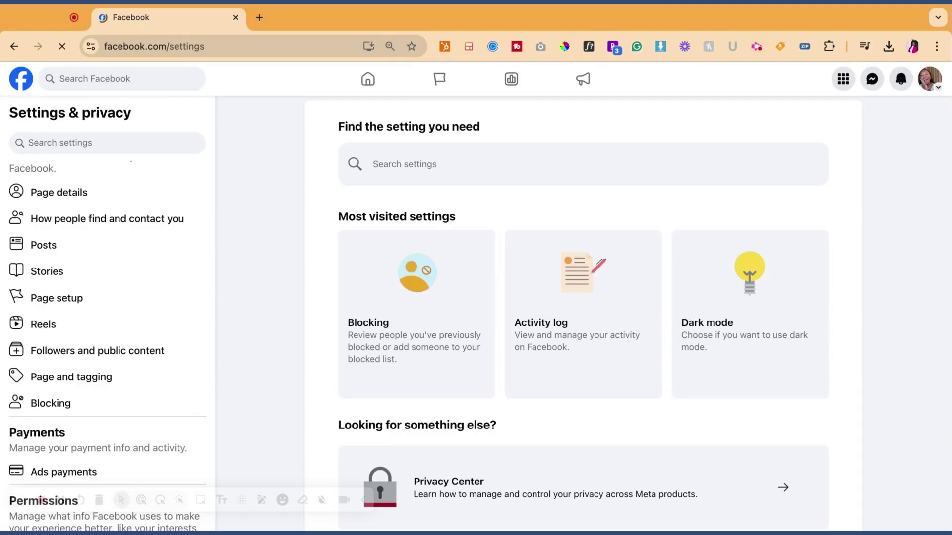
scroll(89, 335, "down", 5)
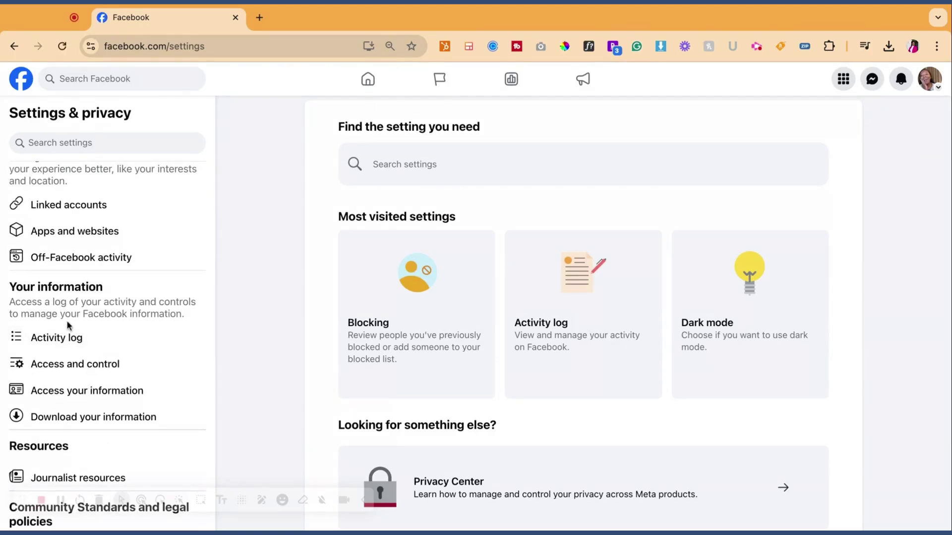
left_click(58, 373)
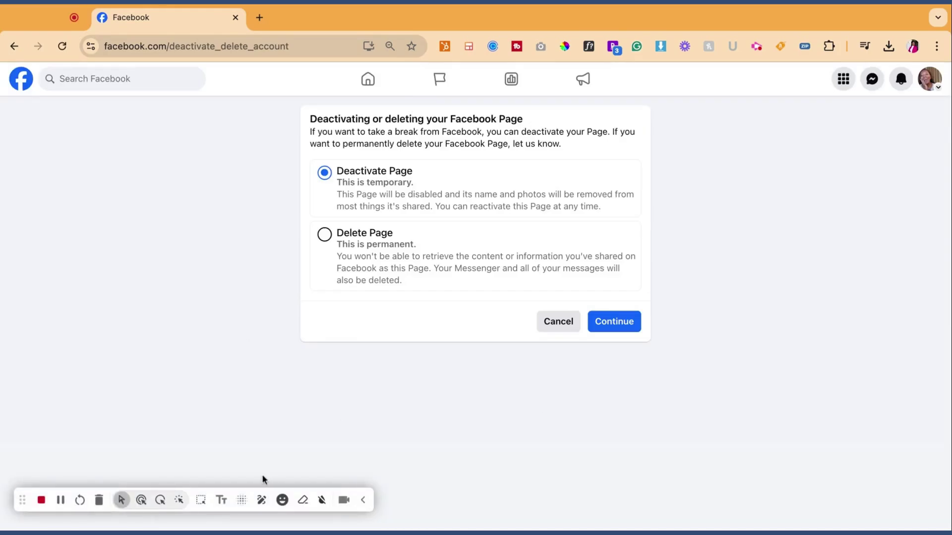
Choose Delete Page instead of temporary deactivation and continue to the permanent deletion screen
left_click(141, 500)
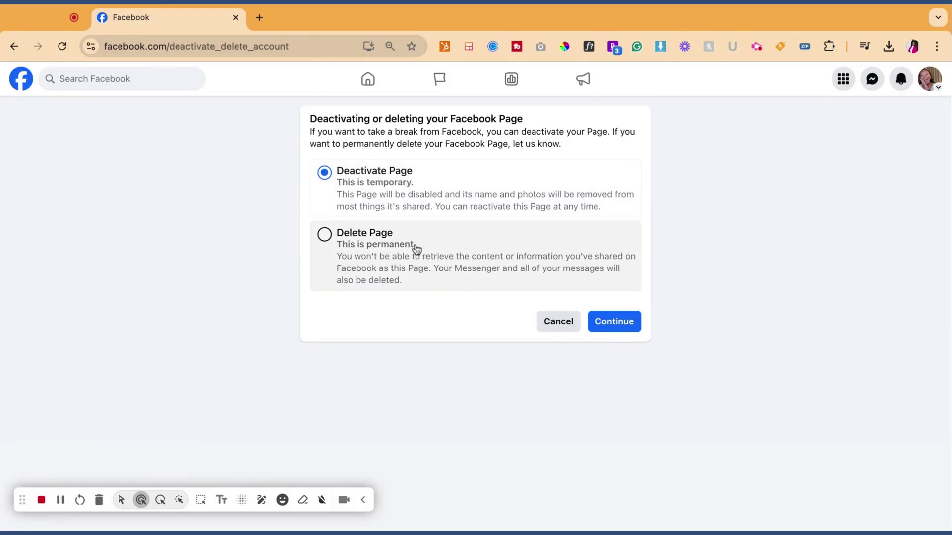
left_click(366, 243)
left_click(627, 323)
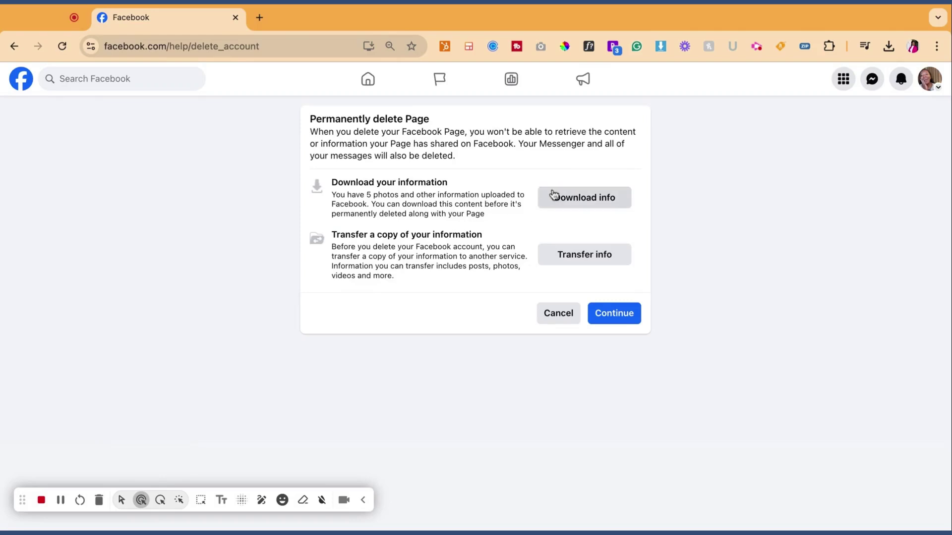
Move past the deletion overview and clear the prefilled password in the Confirm this is your Page dialog
left_click(627, 314)
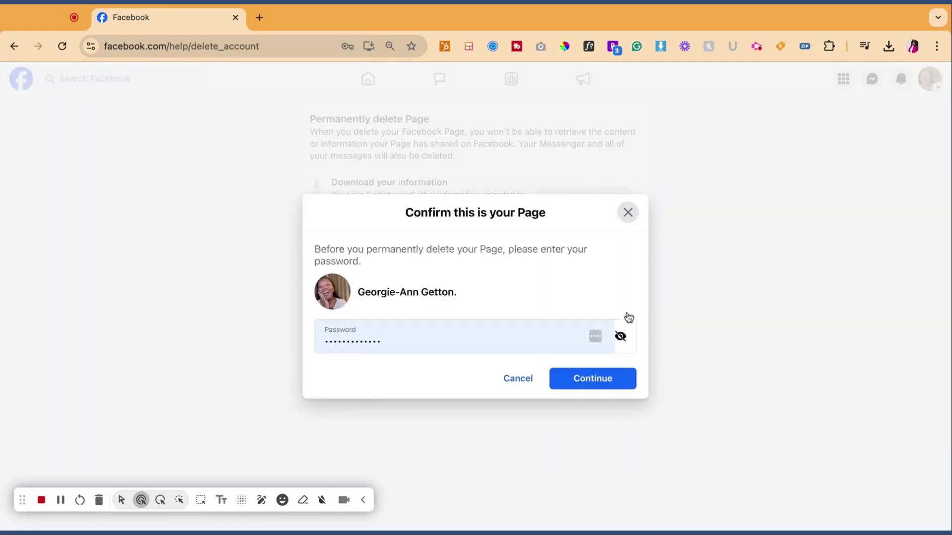
double_click(570, 337)
key("BackSpace")
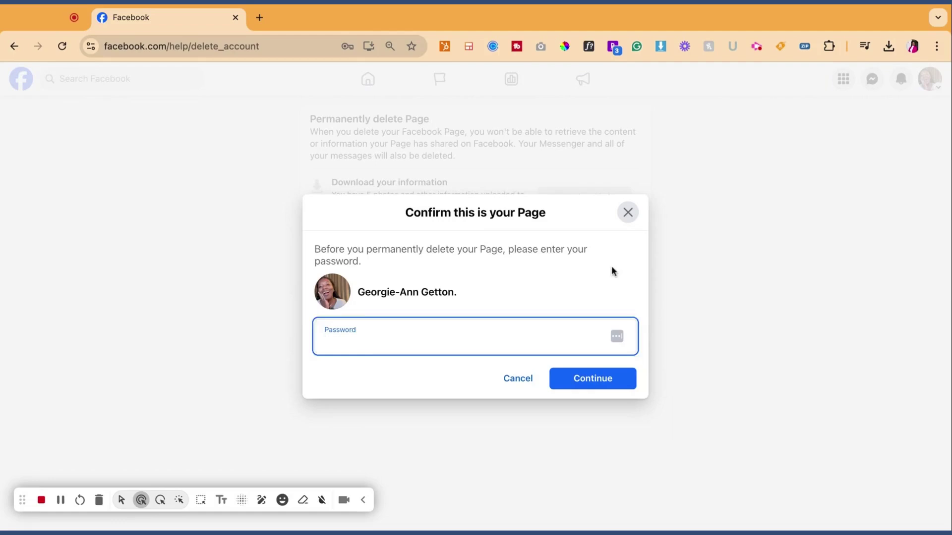
left_click(611, 275)
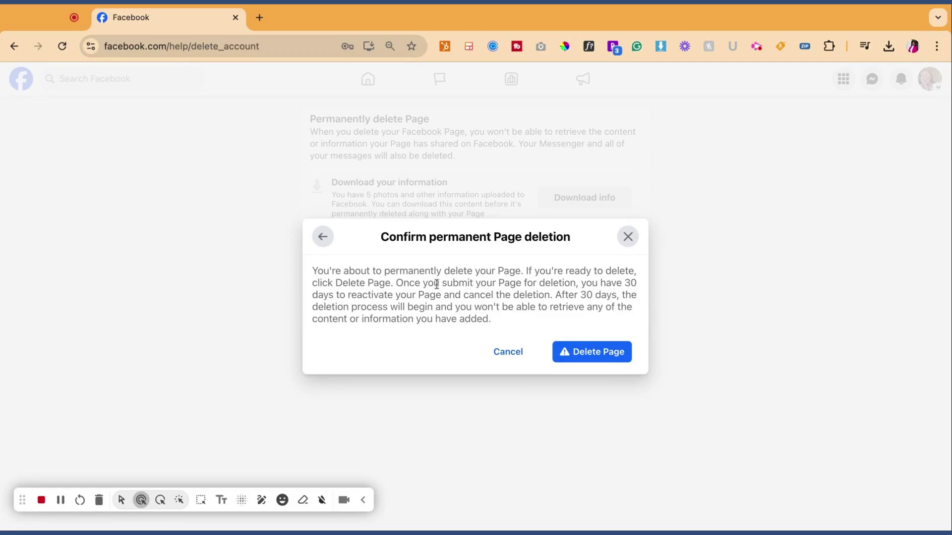
mouse_move(397, 285)
left_mouse_down()
mouse_move(521, 295)
mouse_move(587, 317)
left_mouse_up()
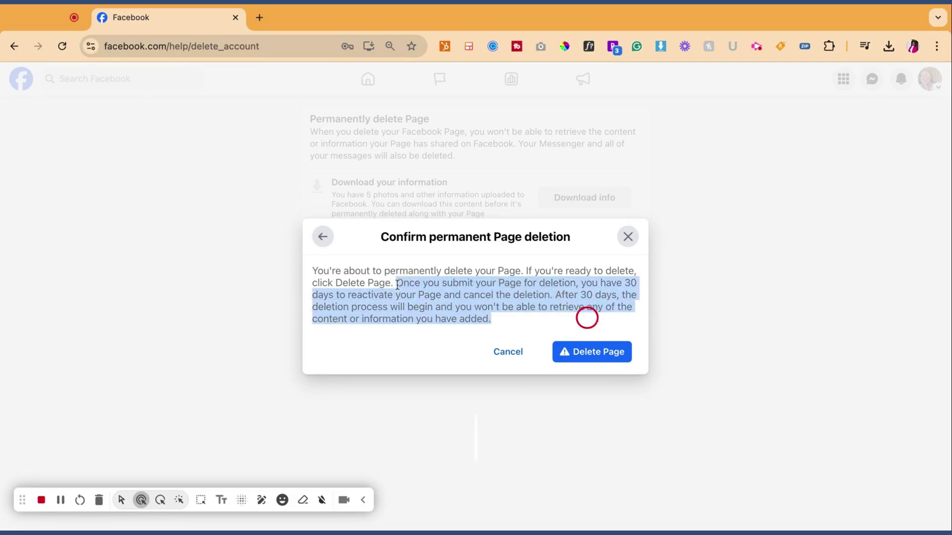
left_click(585, 307)
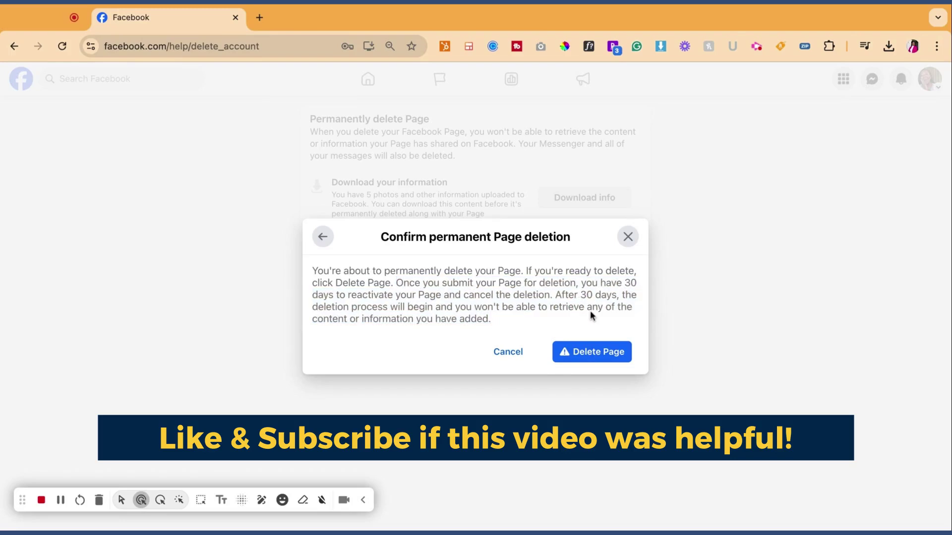